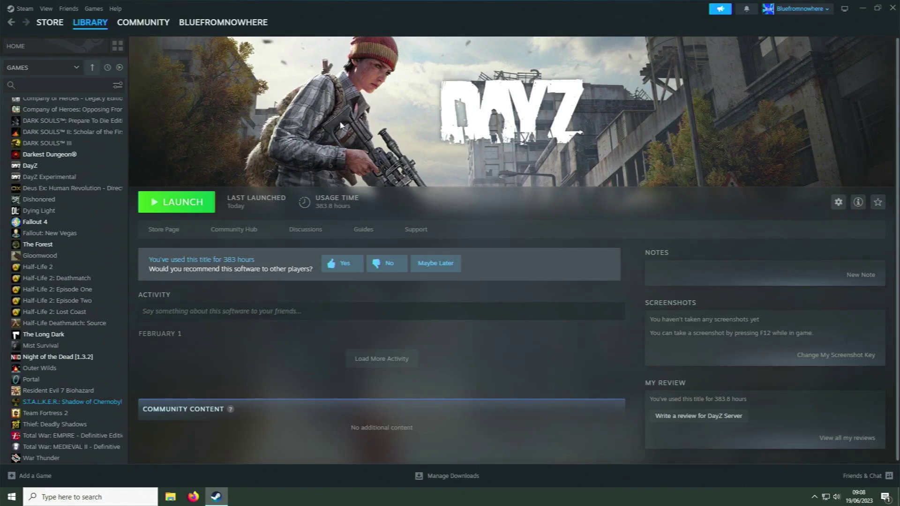
# Show tools alongside games in the Steam library list and find the DayZ Server entry
pyautogui.scroll(3, 82, 116)
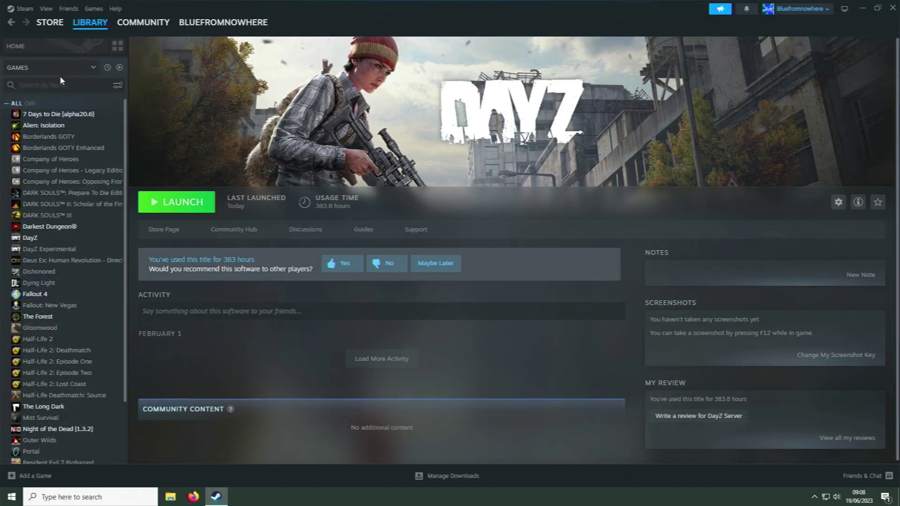
pyautogui.click(92, 68)
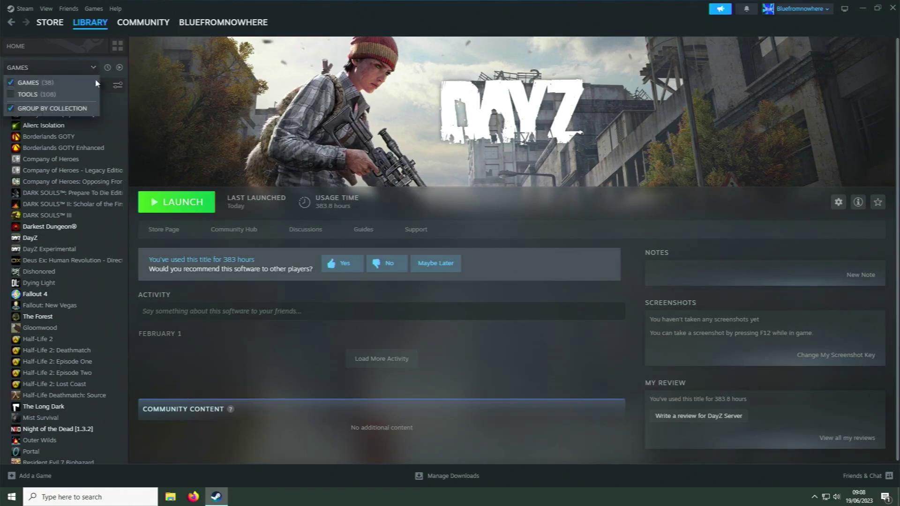
pyautogui.click(12, 97)
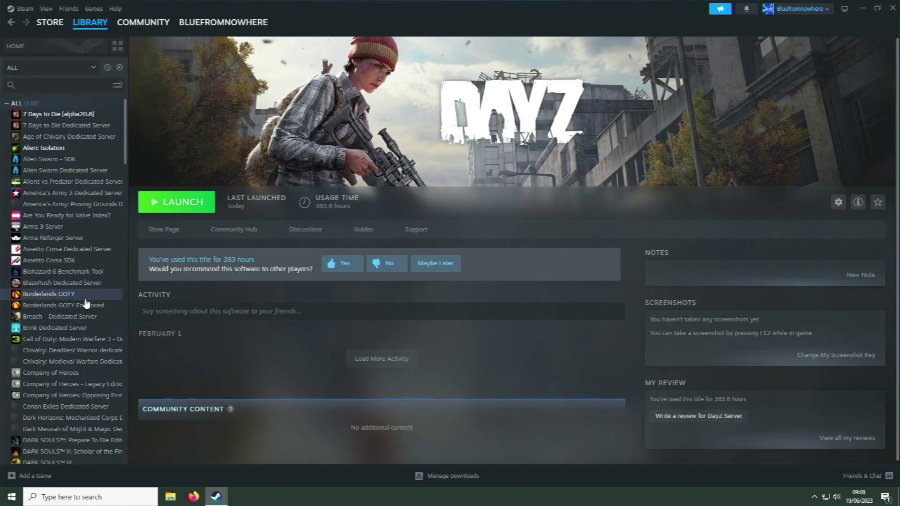
pyautogui.scroll(-5, 82, 296)
pyautogui.scroll(-3, 97, 356)
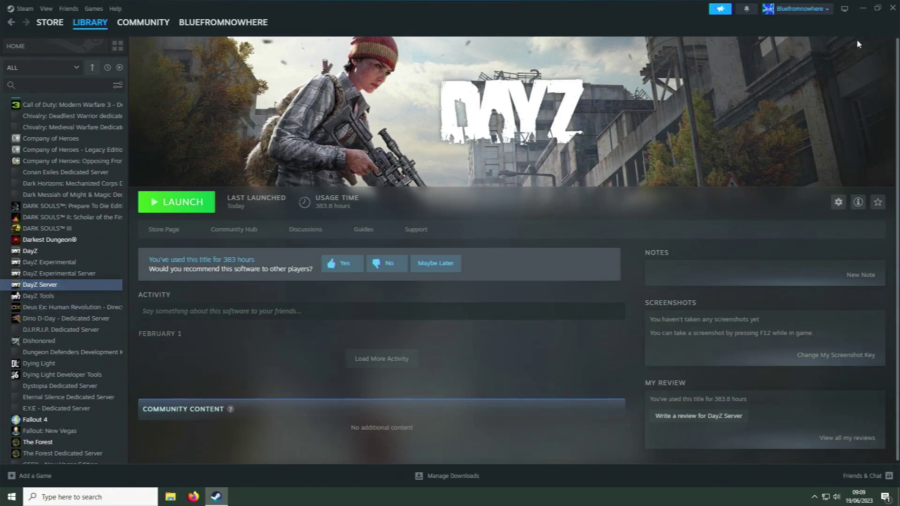
# Check the desktop for the DayZ and DayZ Server shortcuts, and return to the Steam library
pyautogui.click(863, 9)
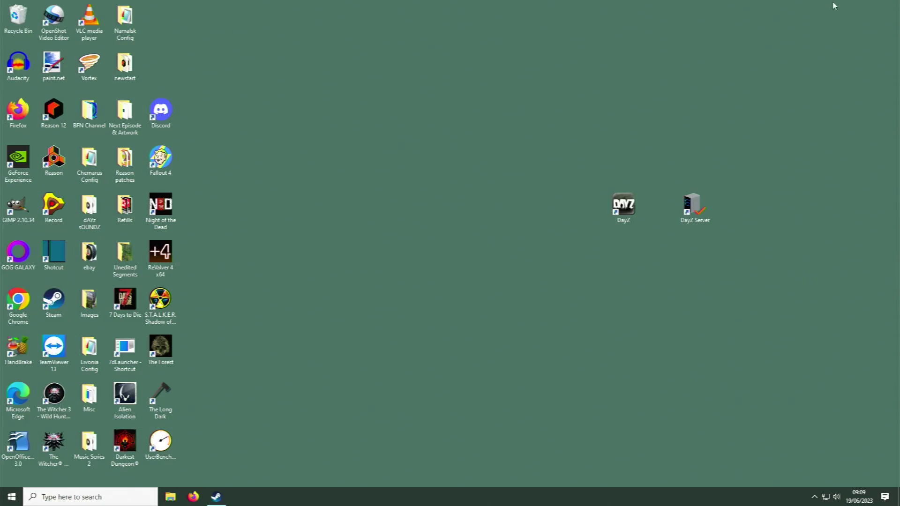
pyautogui.click(626, 211)
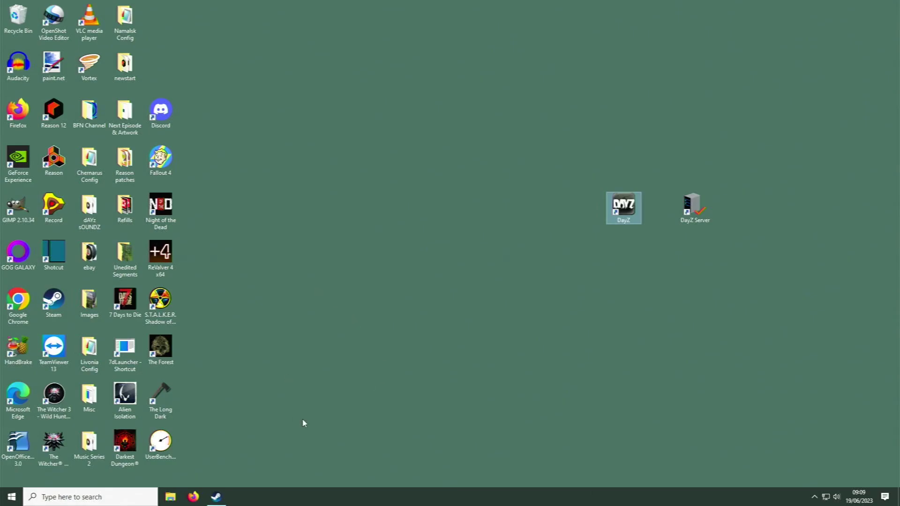
pyautogui.click(217, 497)
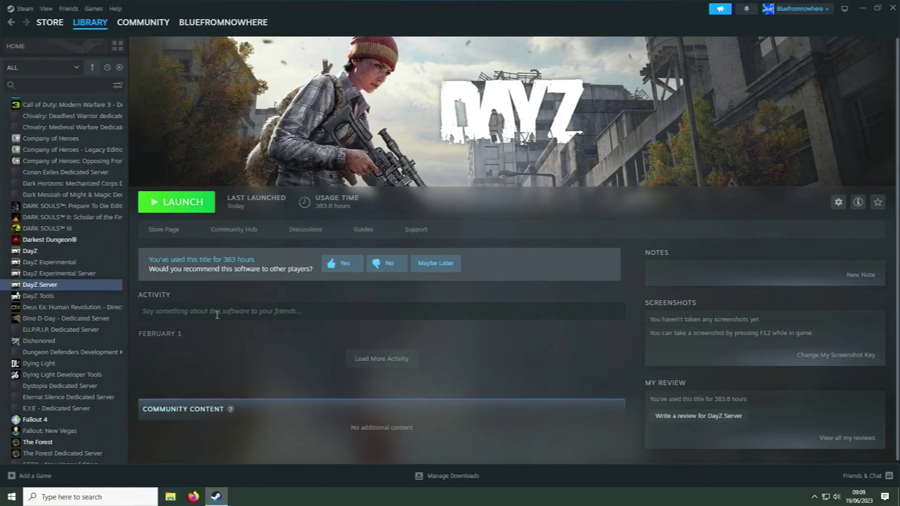
# Check the DayZ Server launch options for -config=serverDZ.cfg, and close the properties and the Steam window
pyautogui.rightClick(40, 289)
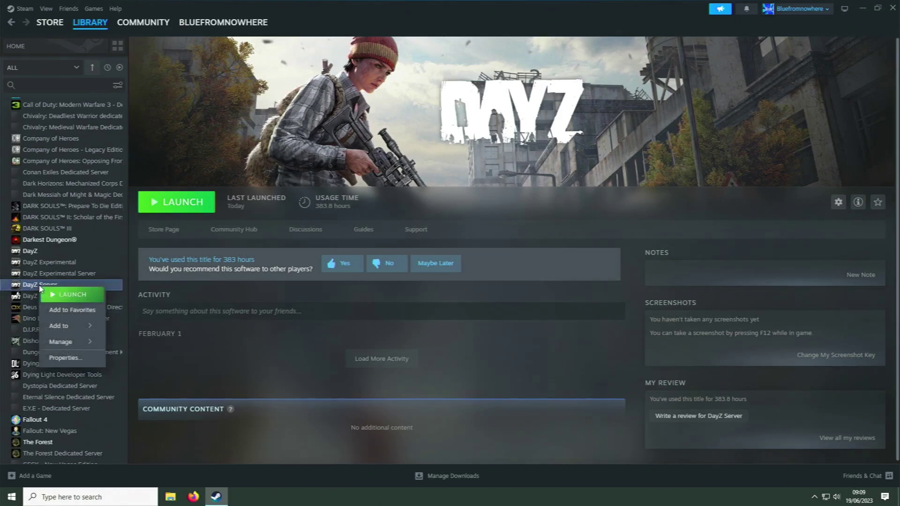
pyautogui.click(62, 358)
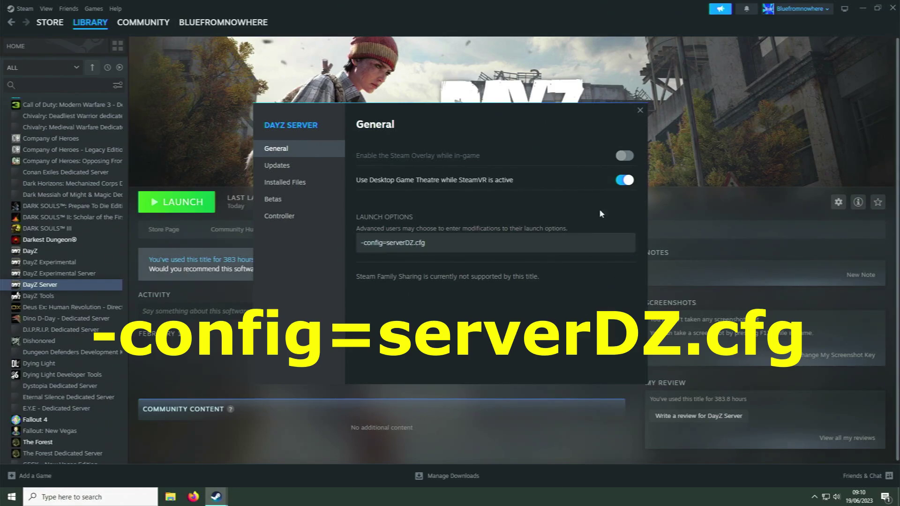
pyautogui.click(641, 111)
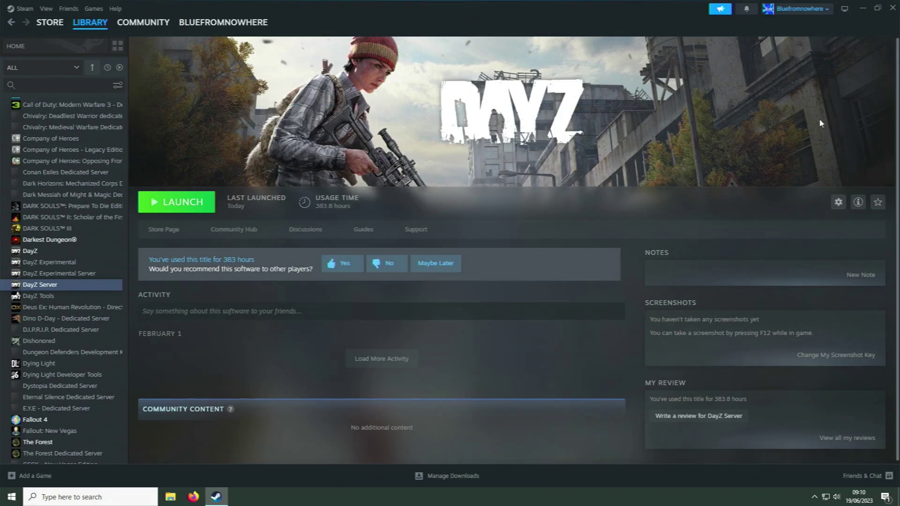
pyautogui.click(893, 10)
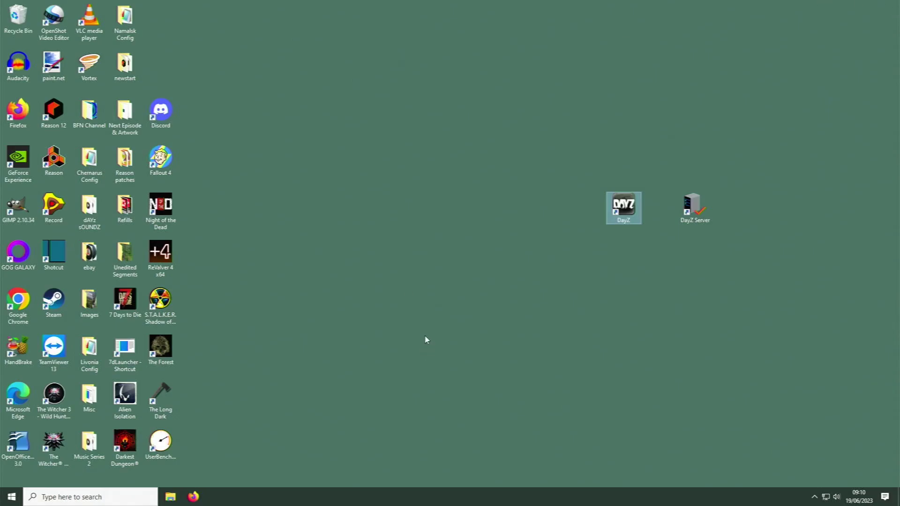
# Open the folder G:\SteamLibrary\steamapps\common\DayZServer in File Explorer
pyautogui.click(170, 497)
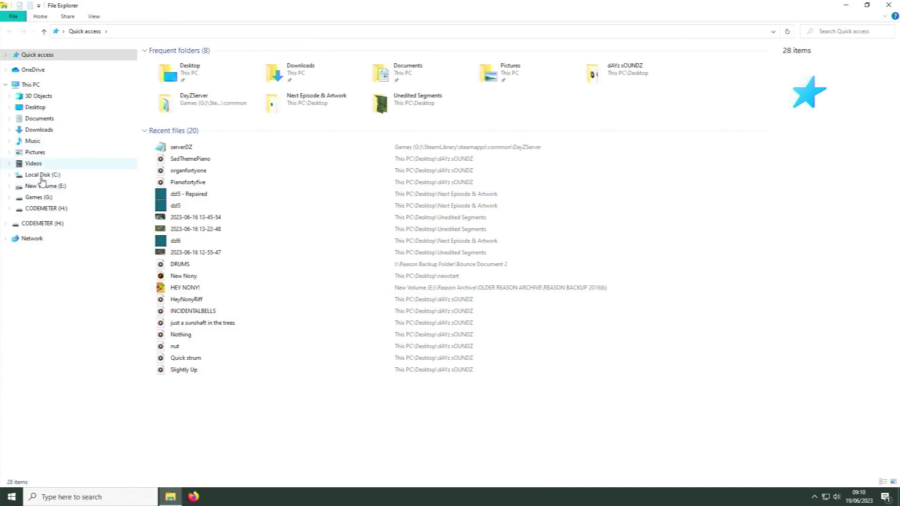
pyautogui.click(38, 197)
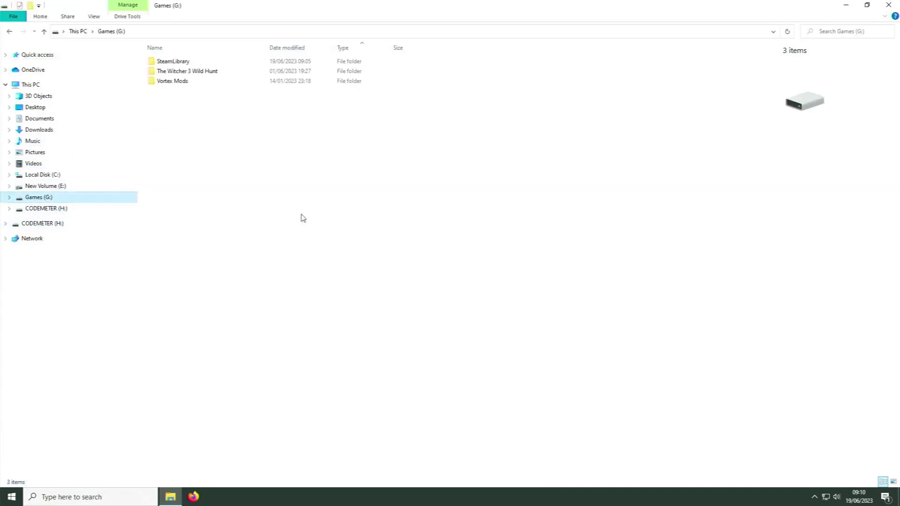
pyautogui.doubleClick(188, 62)
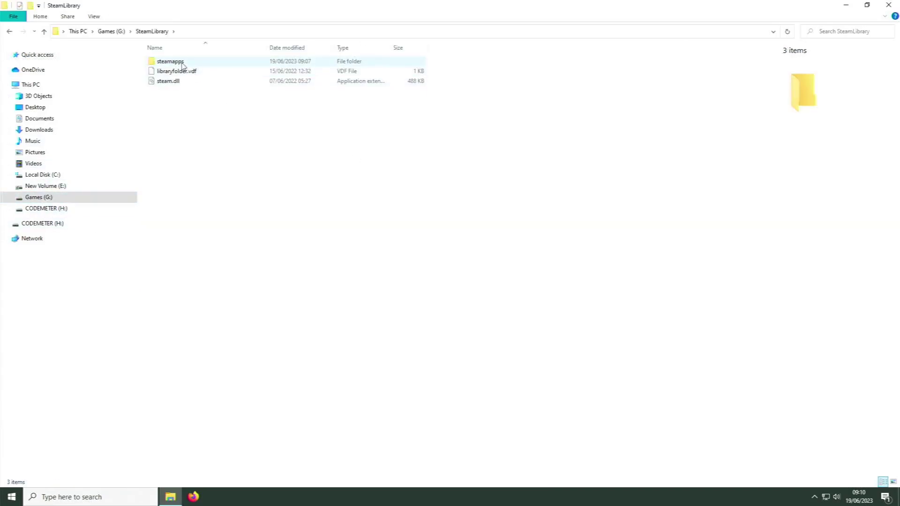
pyautogui.doubleClick(183, 62)
pyautogui.doubleClick(177, 62)
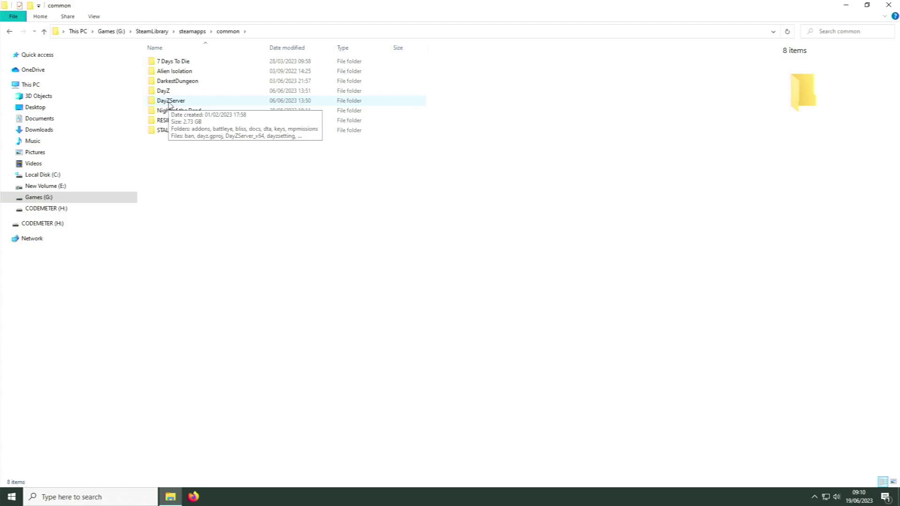
pyautogui.click(170, 104)
pyautogui.doubleClick(170, 104)
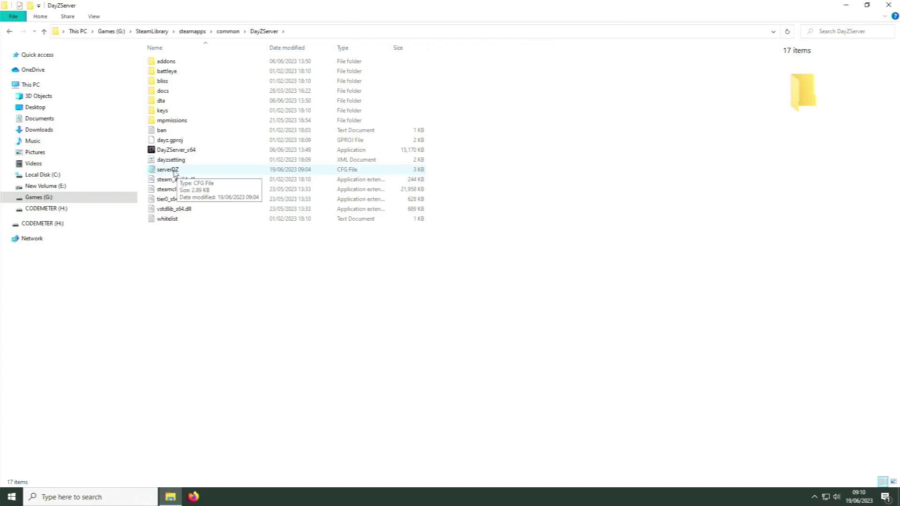
# Change the hostname in the serverDZ config file to "BlueWorld", save the file and close the folder window
pyautogui.doubleClick(174, 170)
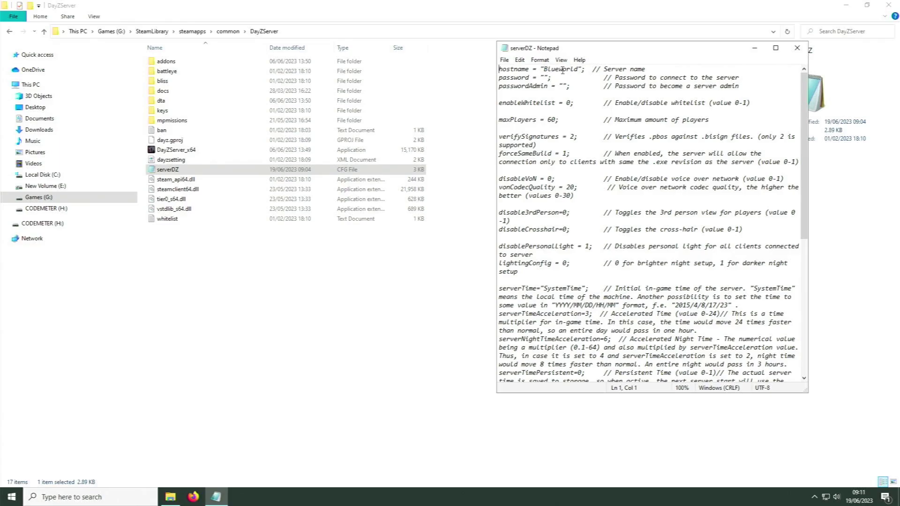
pyautogui.press('BackSpace')
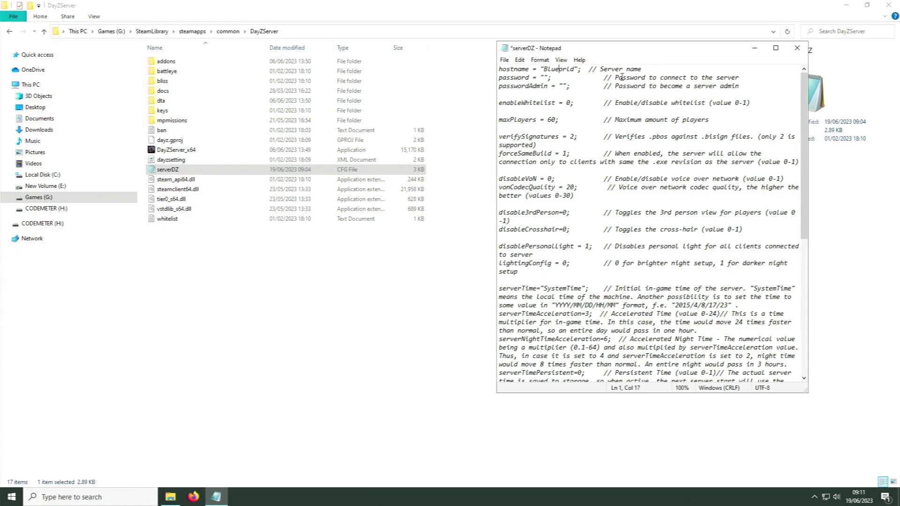
pyautogui.write('W')
pyautogui.click(798, 51)
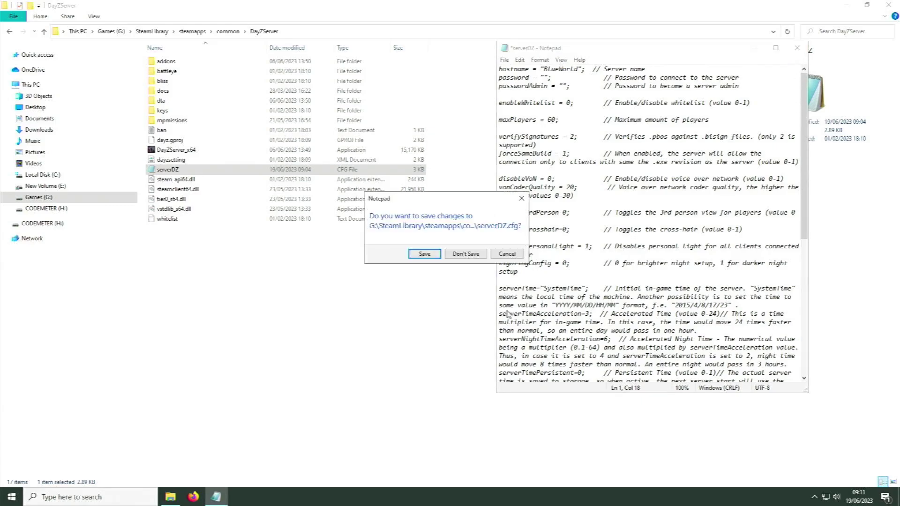
pyautogui.click(425, 254)
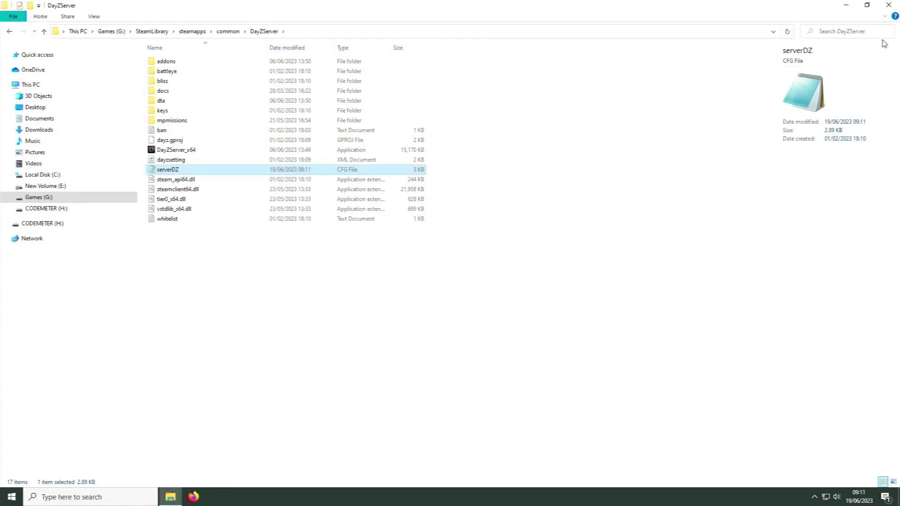
pyautogui.click(888, 5)
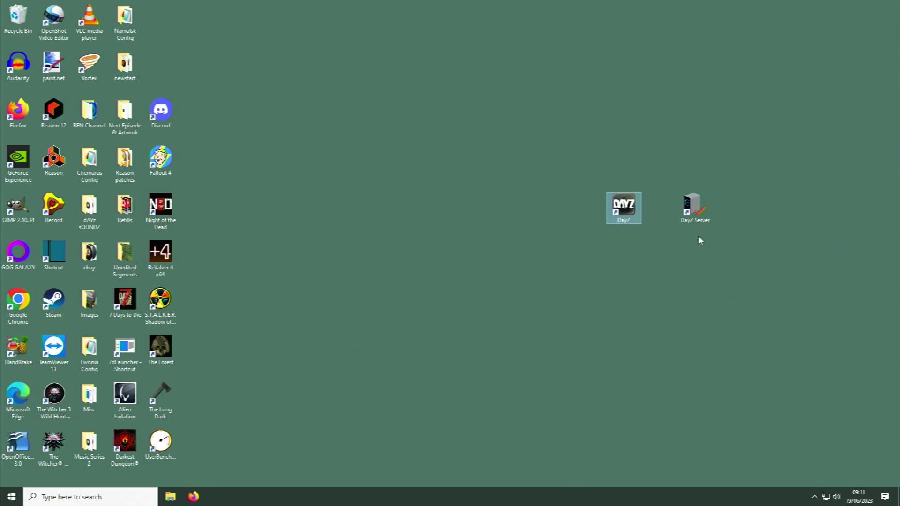
# Start the DayZ Server from its desktop shortcut and move its console window clear of the screen corner
pyautogui.doubleClick(695, 210)
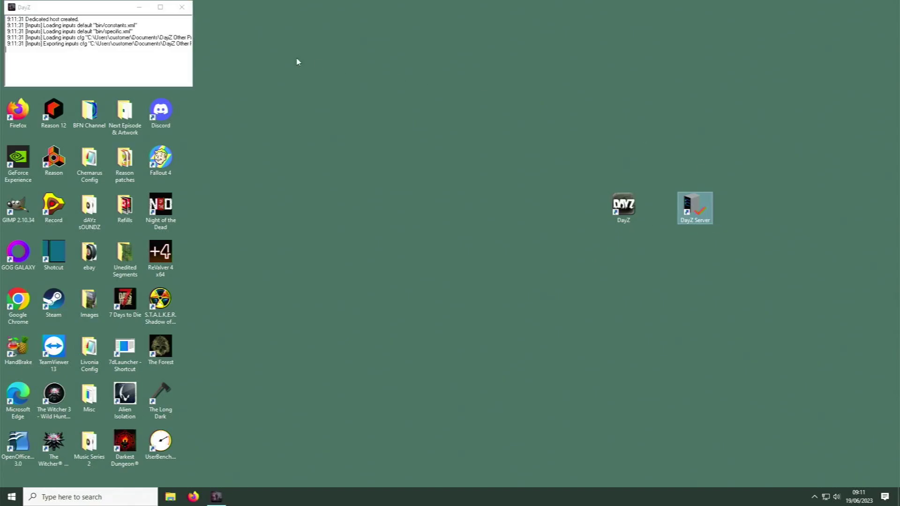
pyautogui.moveTo(114, 9); pyautogui.dragTo(269, 60)
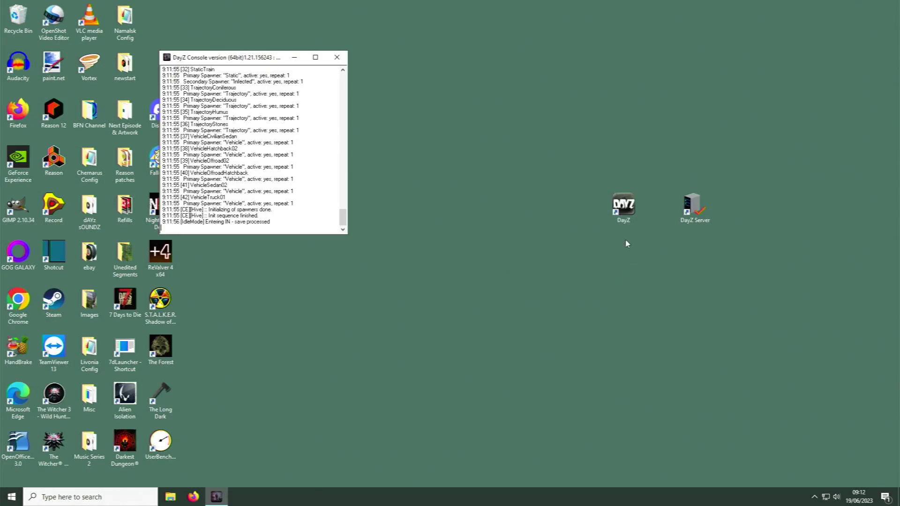
# Start the DayZ launcher and view the details of the Blueworld server among the LAN servers
pyautogui.doubleClick(624, 211)
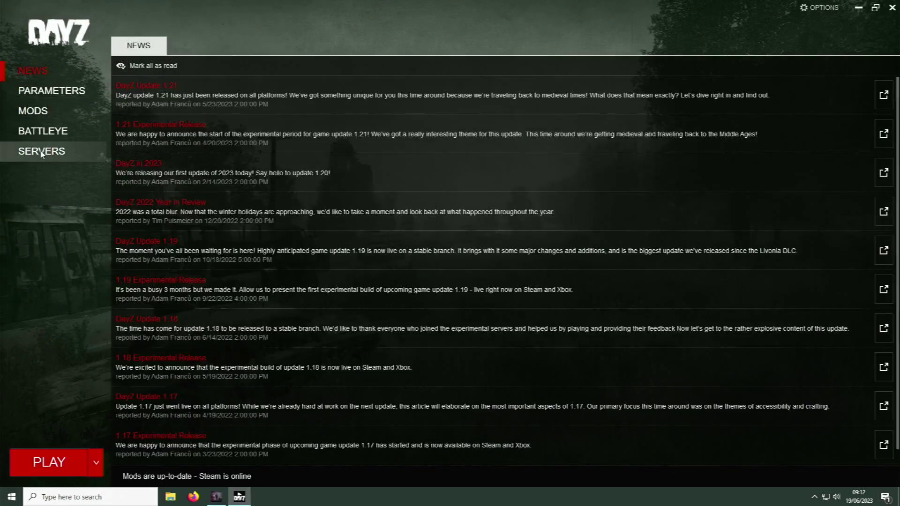
pyautogui.click(40, 152)
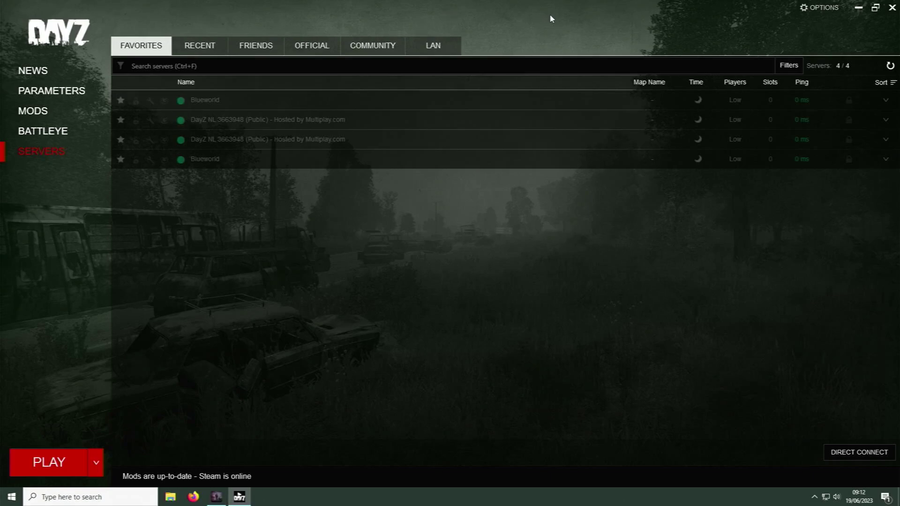
pyautogui.click(432, 47)
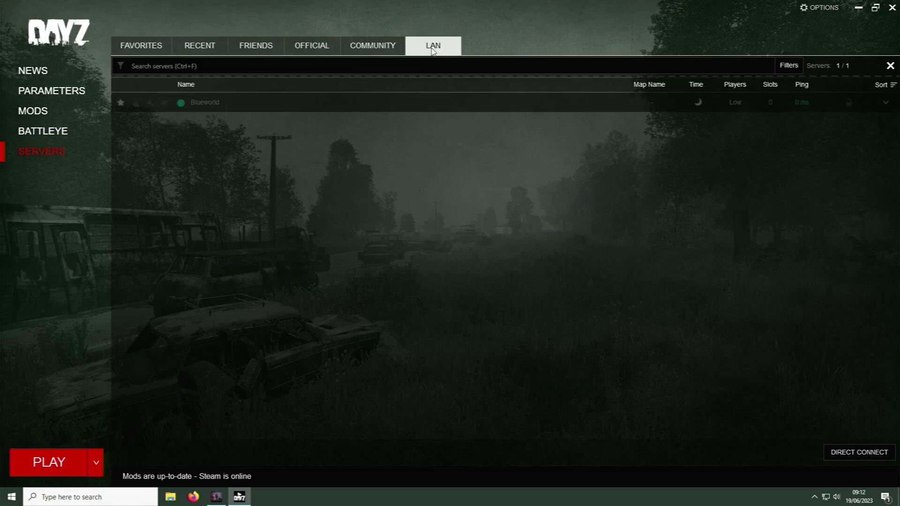
pyautogui.click(209, 103)
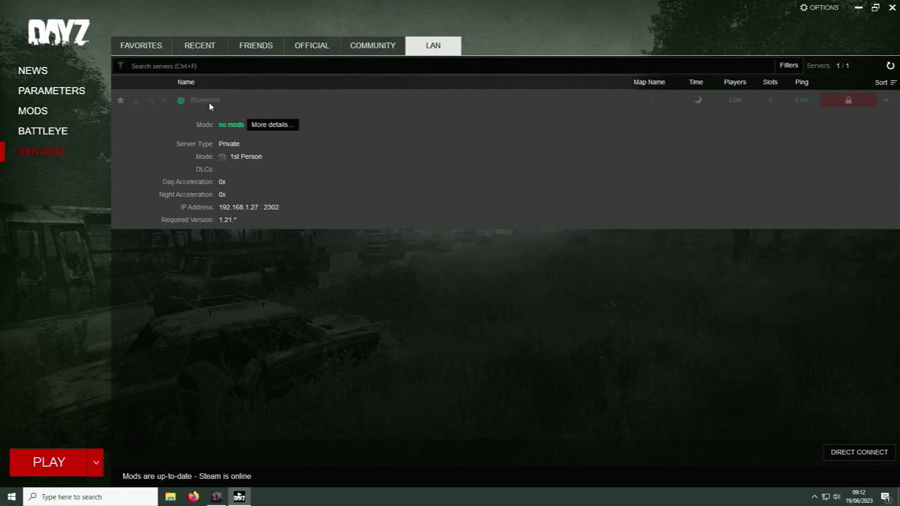
# Close the DayZ launcher and shut down the running server console
pyautogui.click(892, 9)
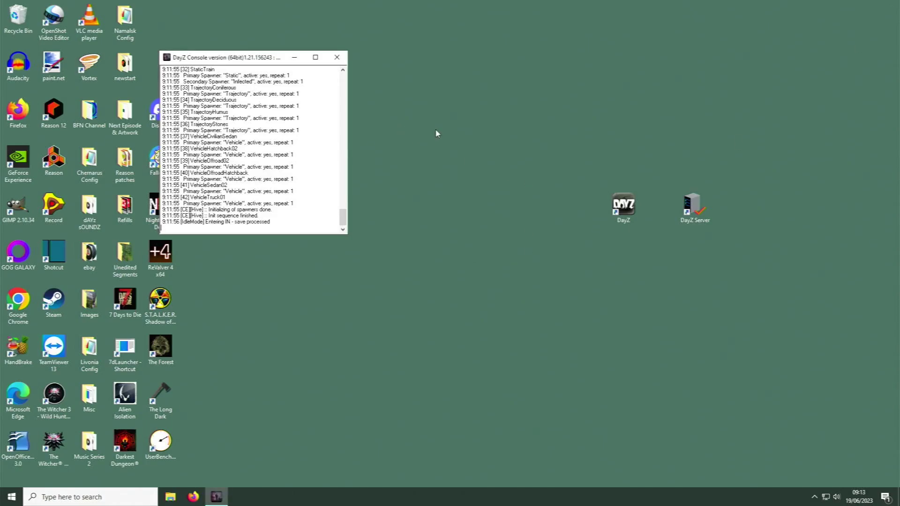
pyautogui.click(337, 57)
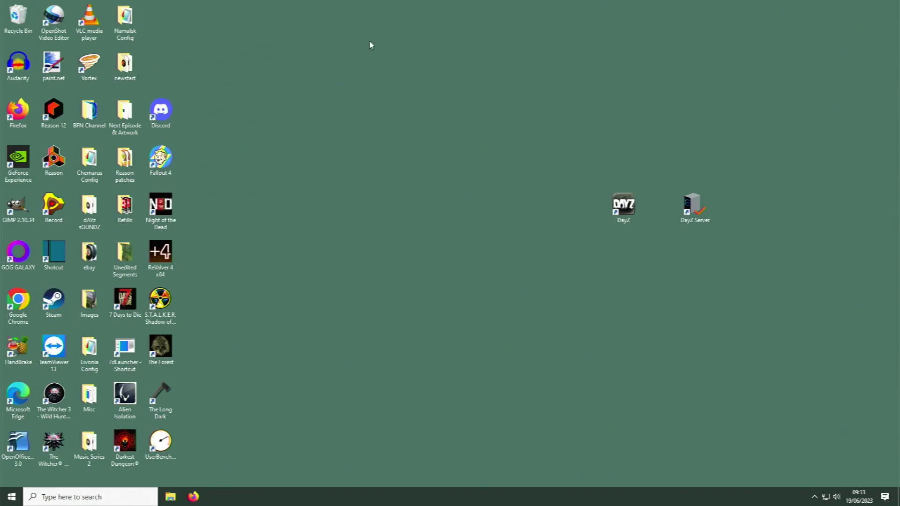